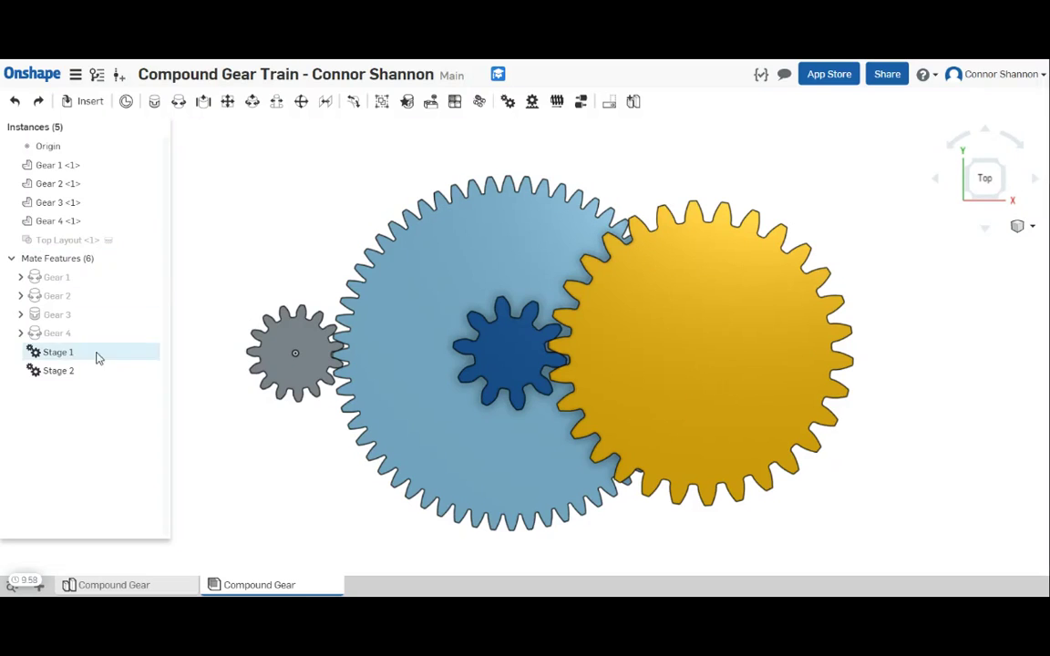
- Animate the Gear 1 mate through one full turn from 0 to 360 degrees in 300 steps
right_click(67, 280)
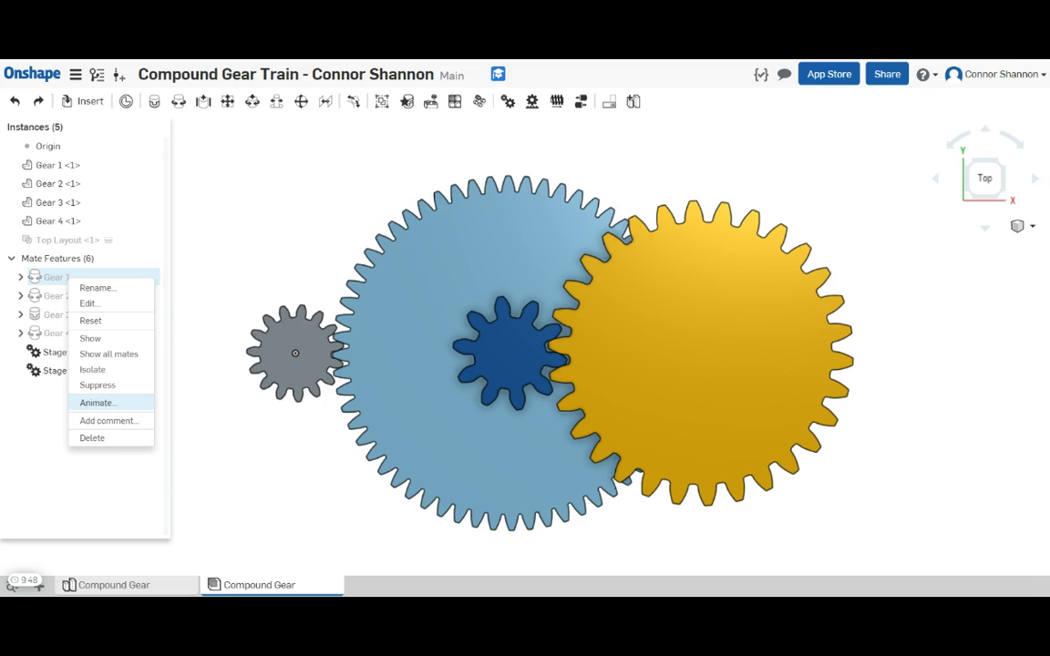
click(97, 403)
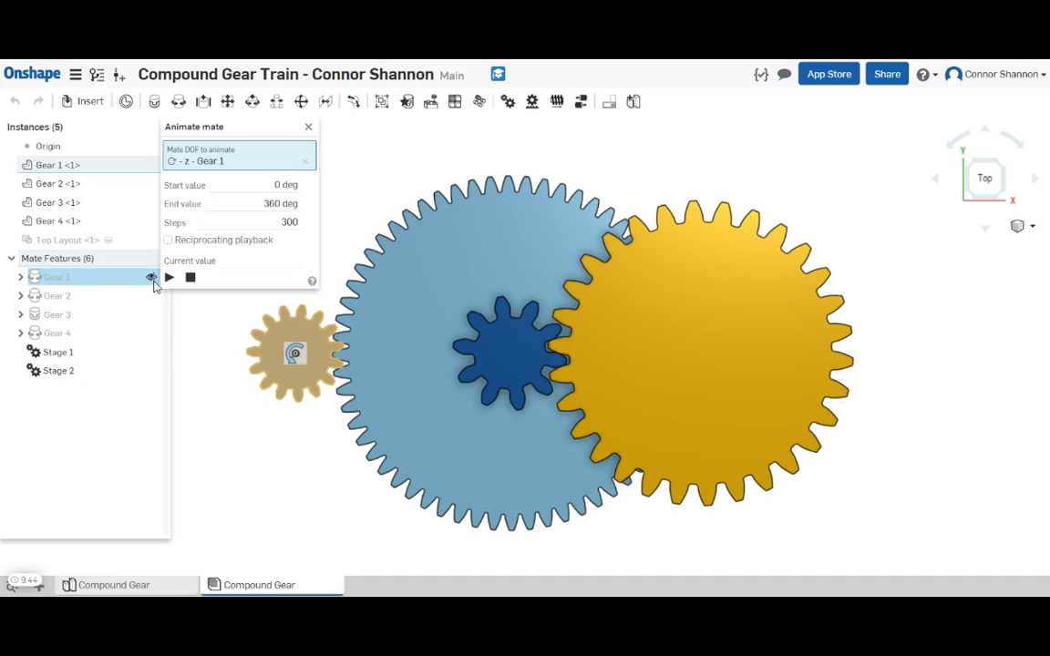
click(169, 276)
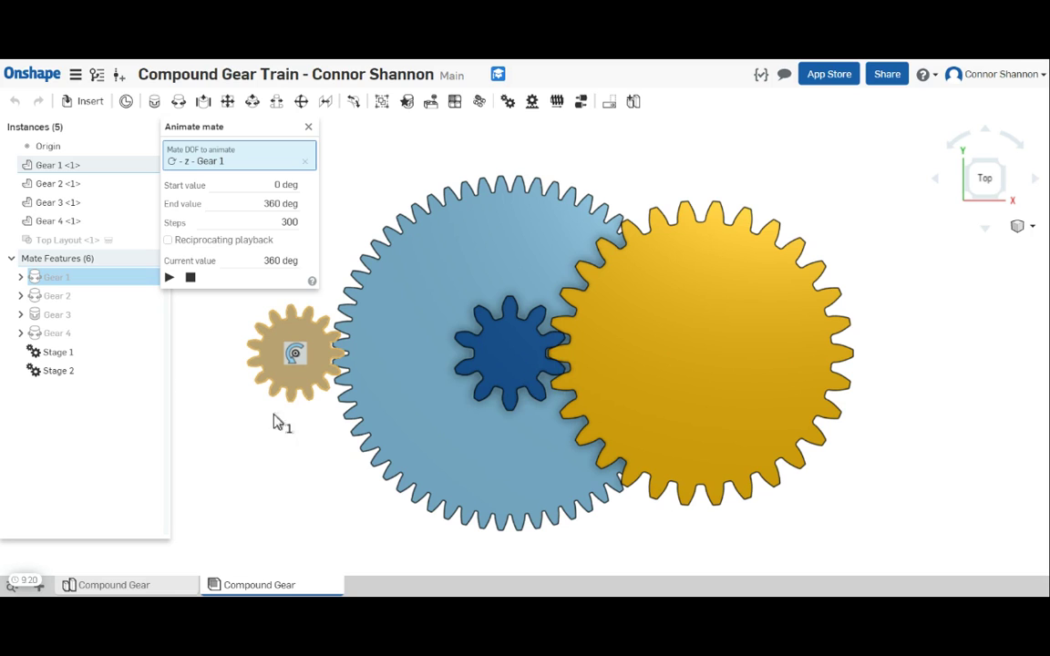
- Open the gear train's Part Studio and roll the feature history back to just after the Top Layout sketch
click(146, 588)
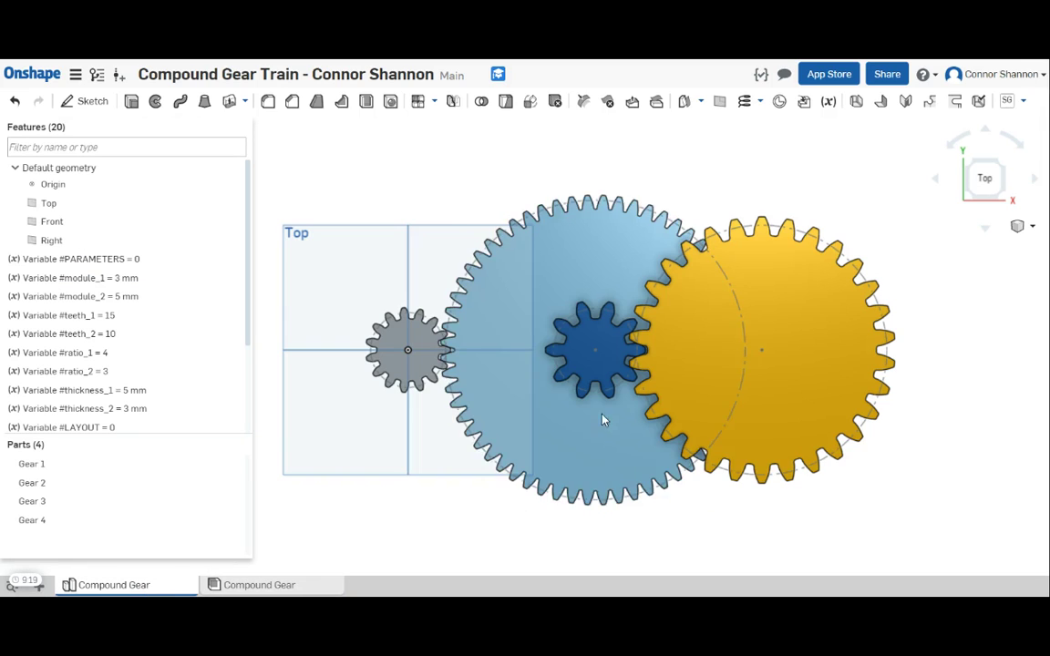
scroll(137, 392, down, 1)
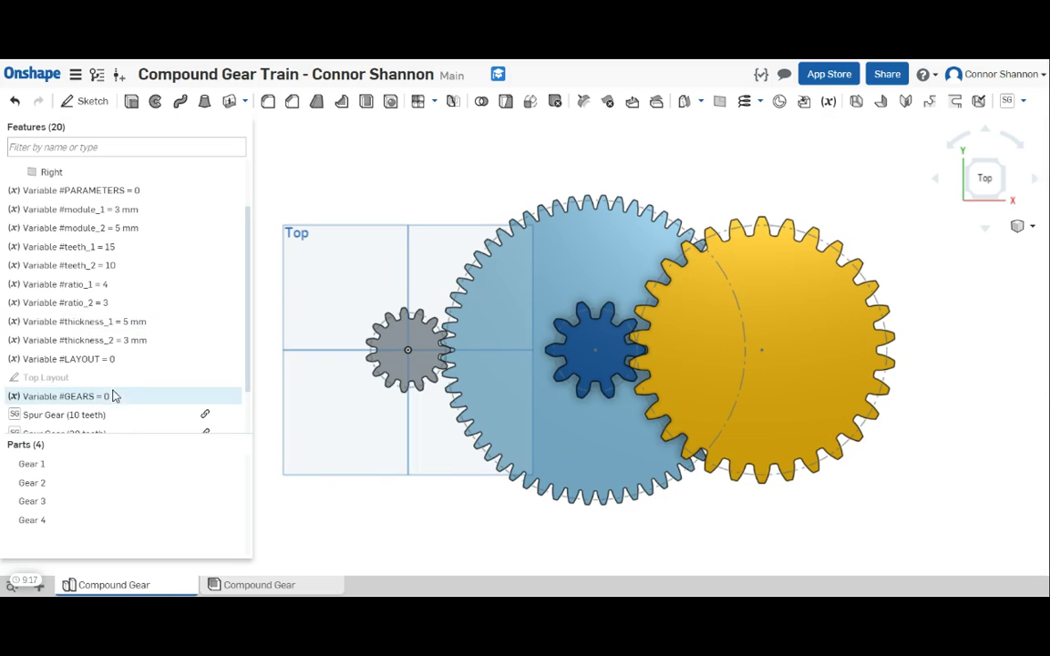
right_click(66, 324)
click(113, 402)
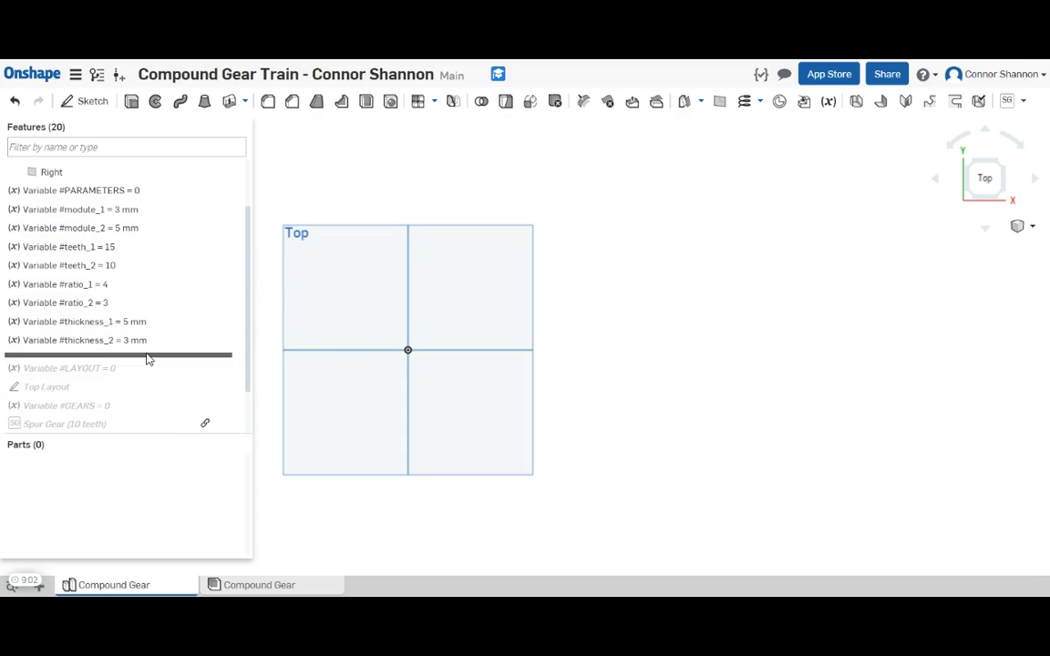
drag(144, 368, 124, 401)
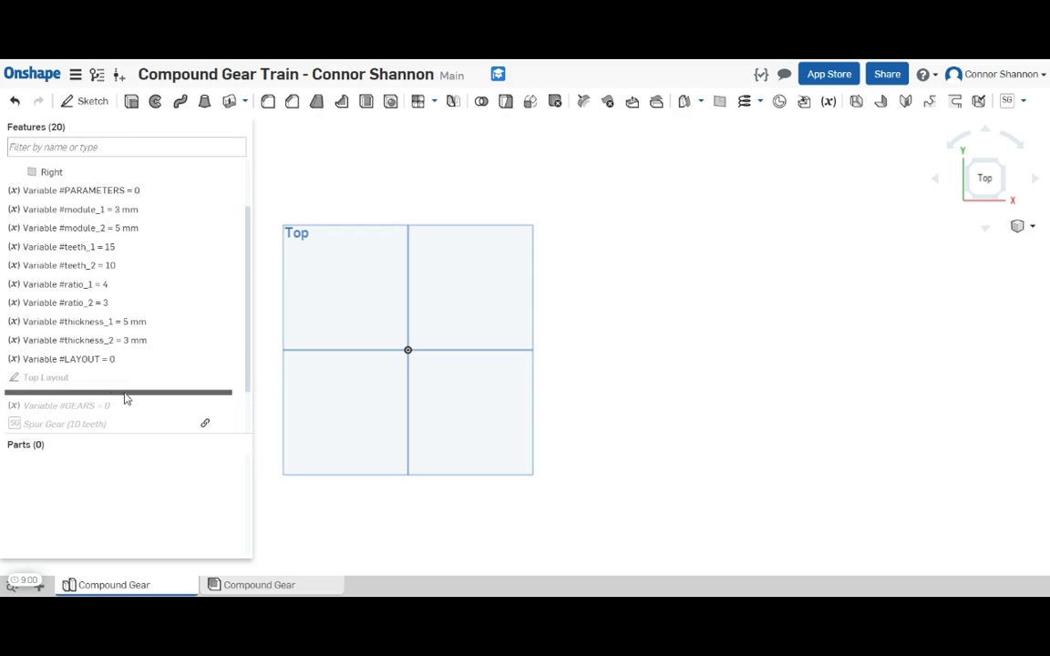
- Open the Top Layout sketch and examine the diameter expressions of the two first-stage pitch circles
double_click(37, 379)
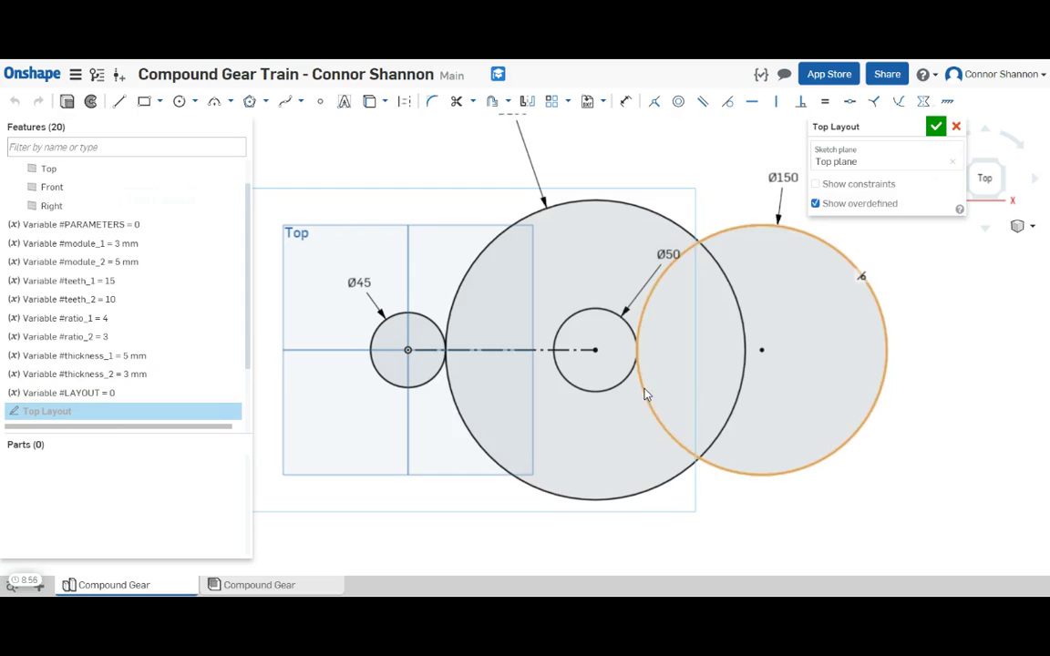
middle_drag(632, 397, 592, 425)
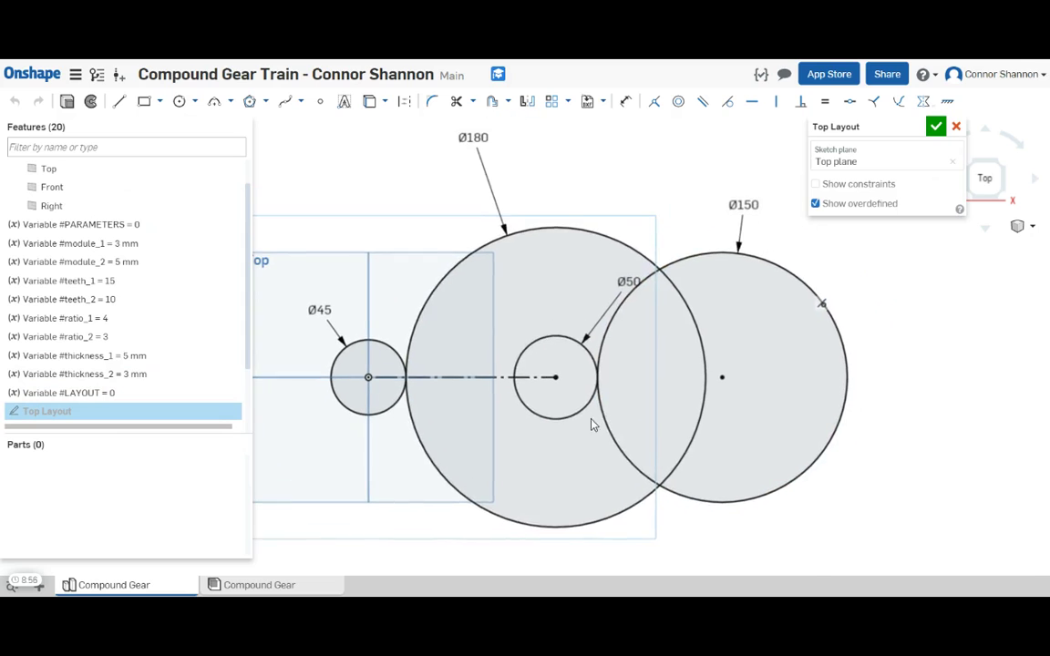
double_click(317, 310)
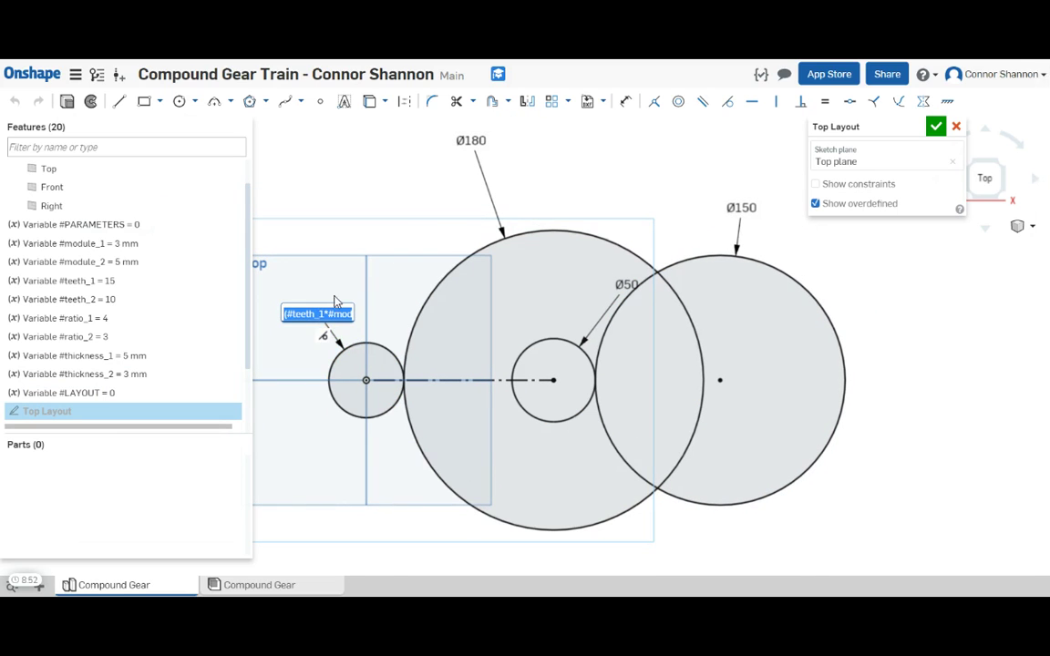
key(Escape)
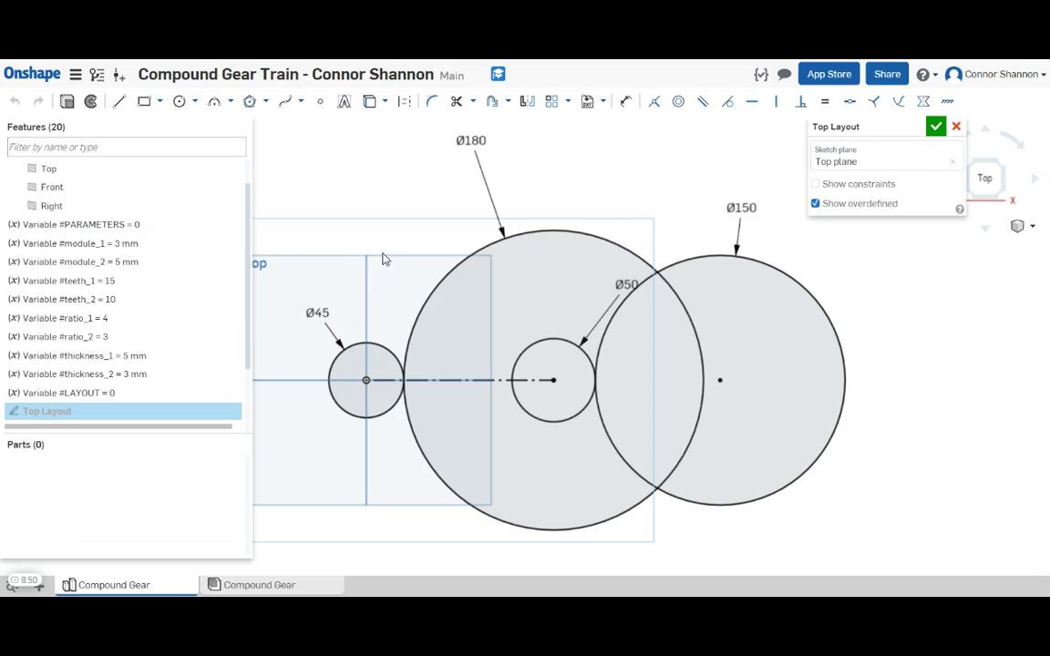
double_click(471, 140)
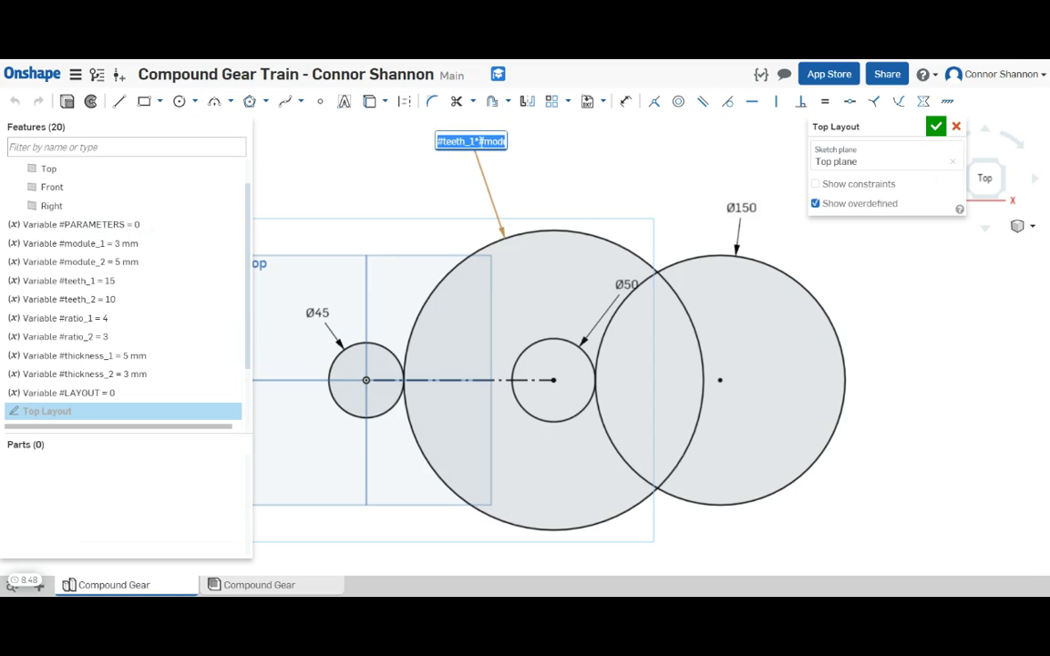
drag(471, 140, 511, 149)
key(Escape)
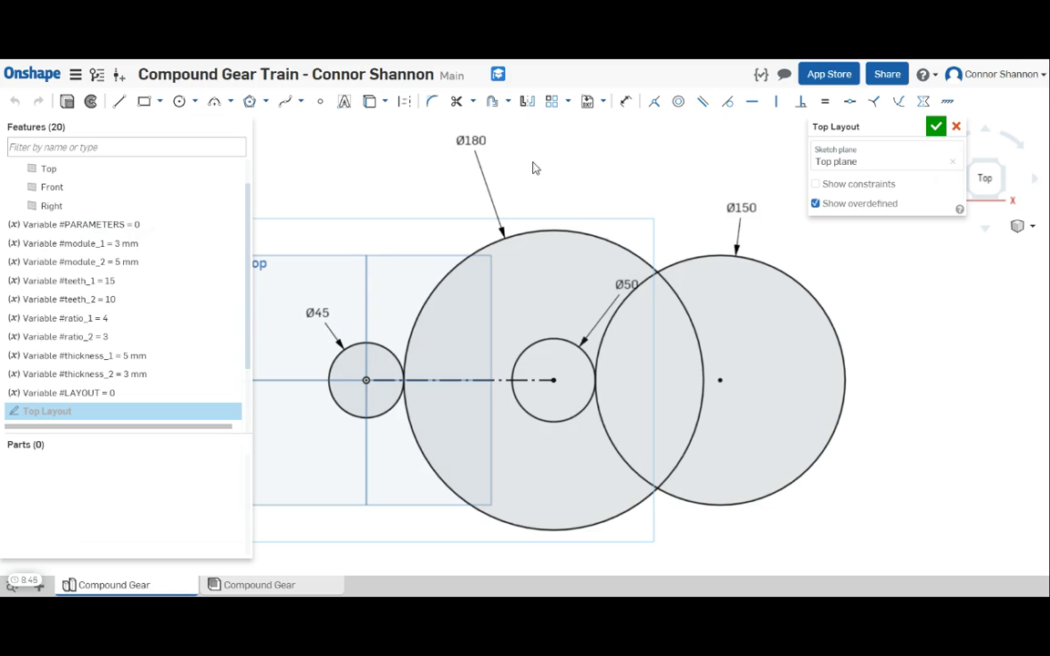
- Examine the diameter expressions of the two second-stage pitch circles in the Top Layout sketch
double_click(623, 286)
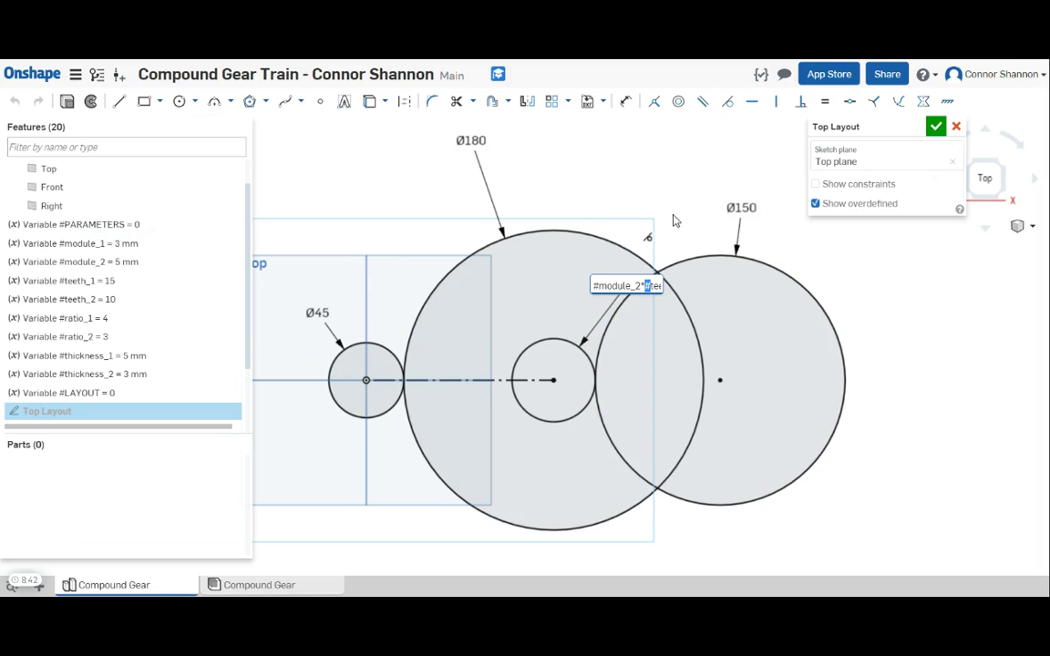
key(Escape)
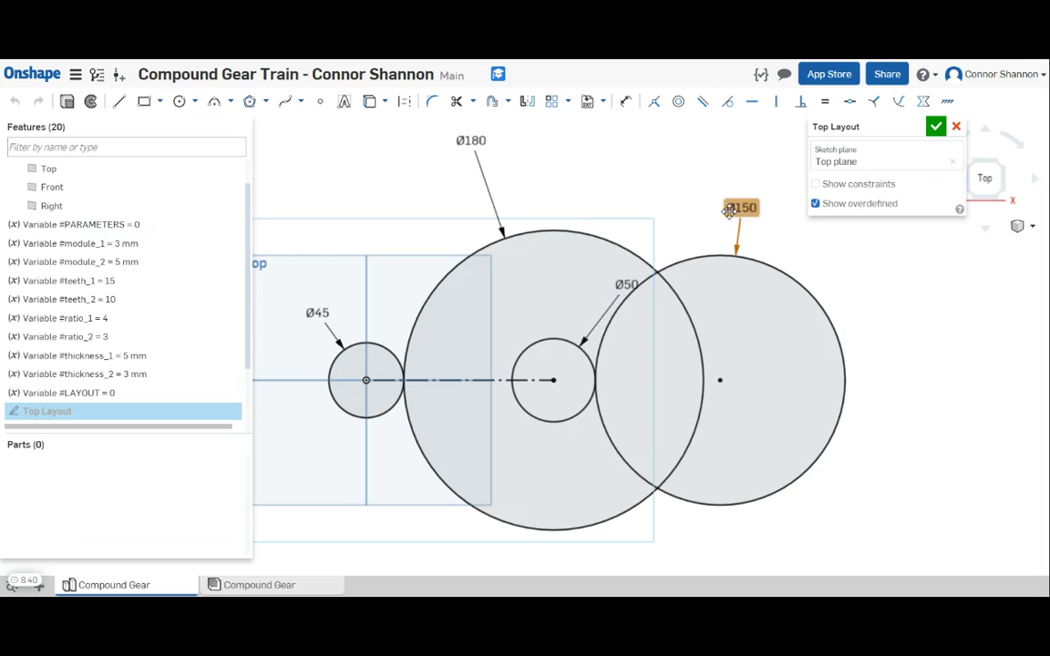
double_click(729, 210)
drag(734, 209, 817, 207)
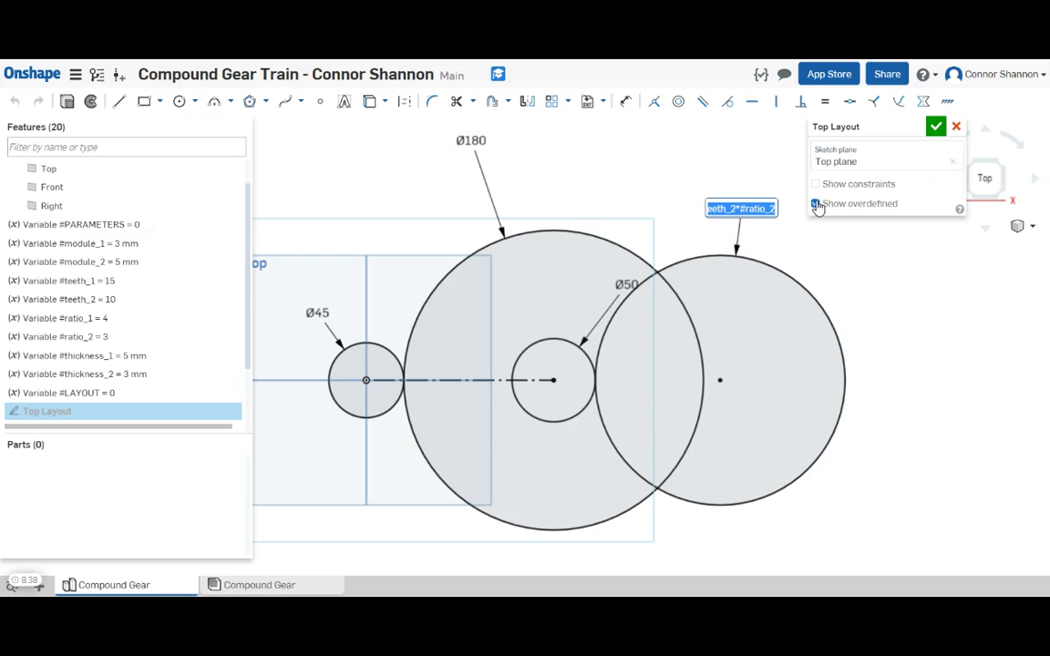
key(Escape)
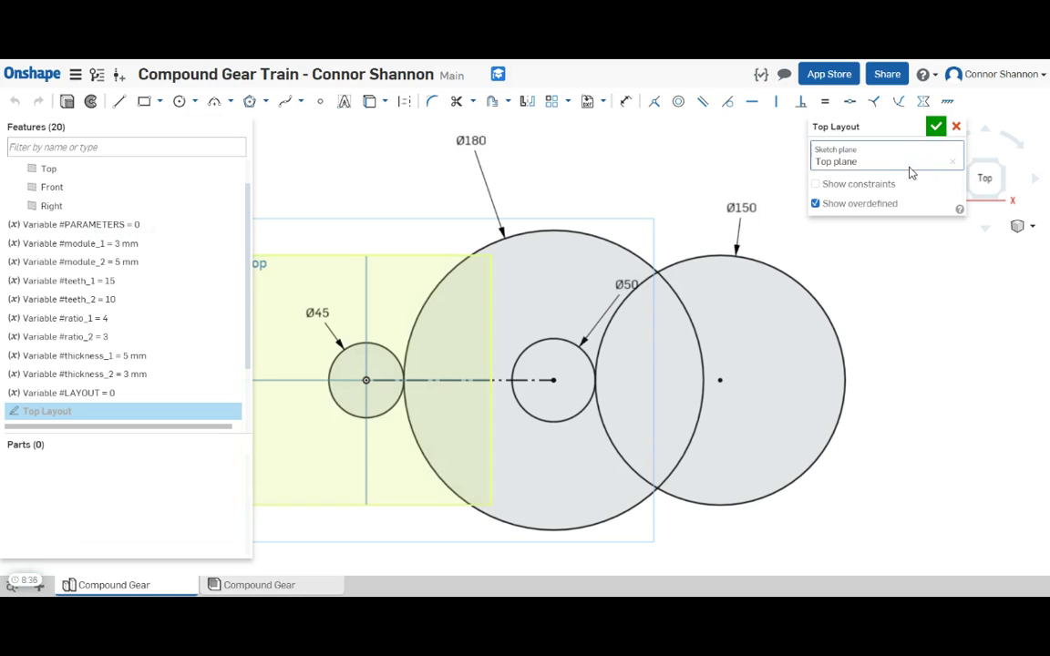
- Close the Top Layout sketch and roll the feature history forward to the end, past the last spur gear
click(937, 127)
scroll(104, 387, down, 2)
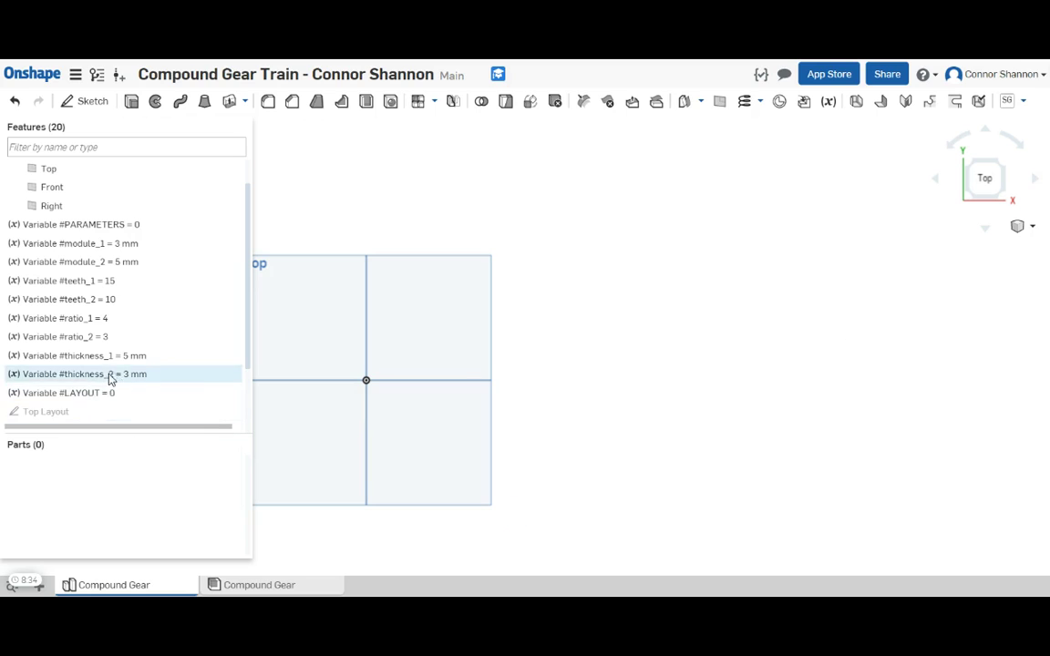
drag(89, 359, 77, 429)
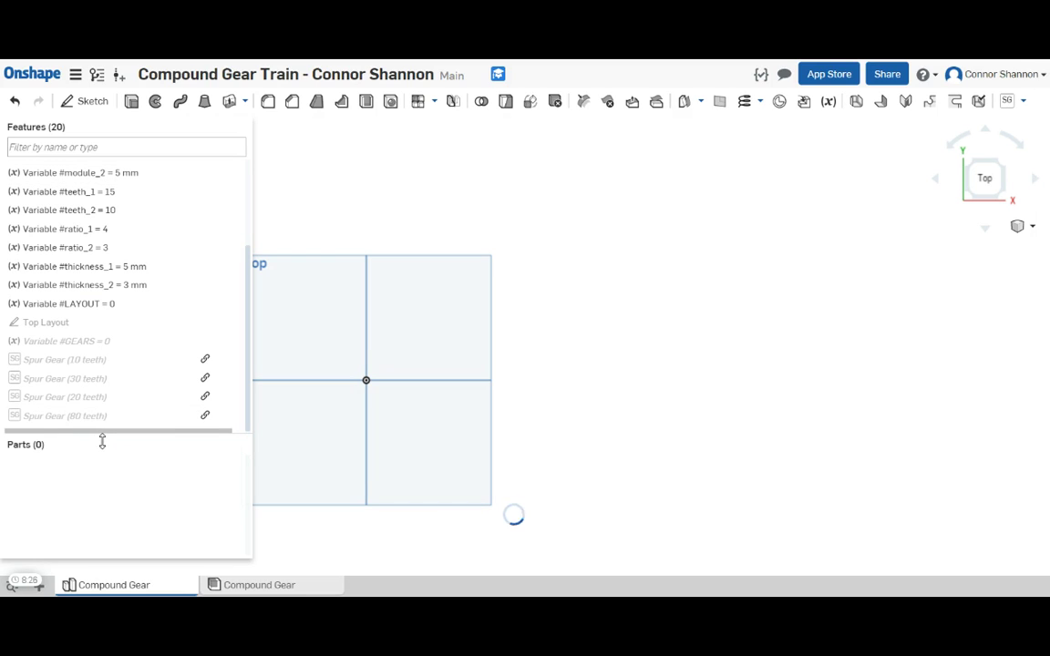
- Open the first spur gear feature and examine the expressions for its number of teeth, module and pitch circle diameter
double_click(55, 360)
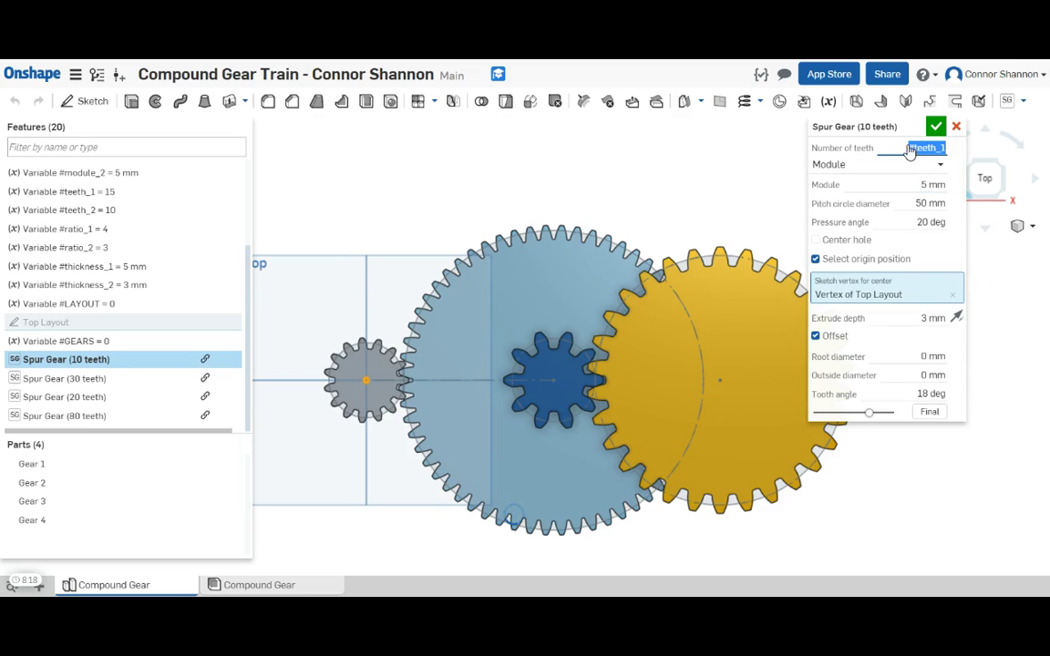
click(930, 184)
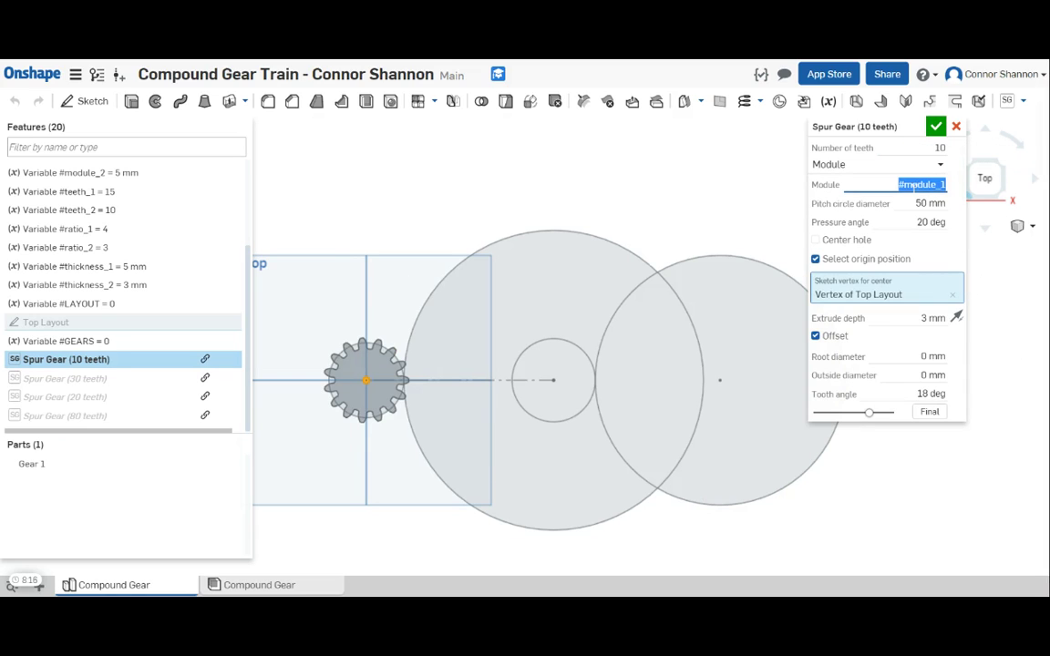
click(923, 204)
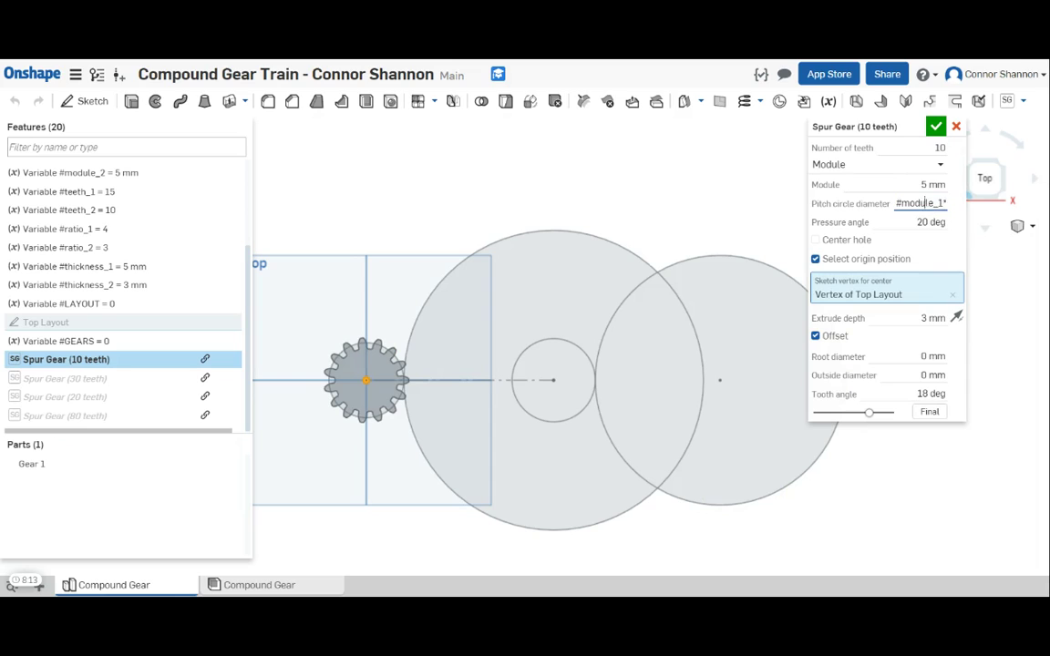
drag(923, 203, 980, 206)
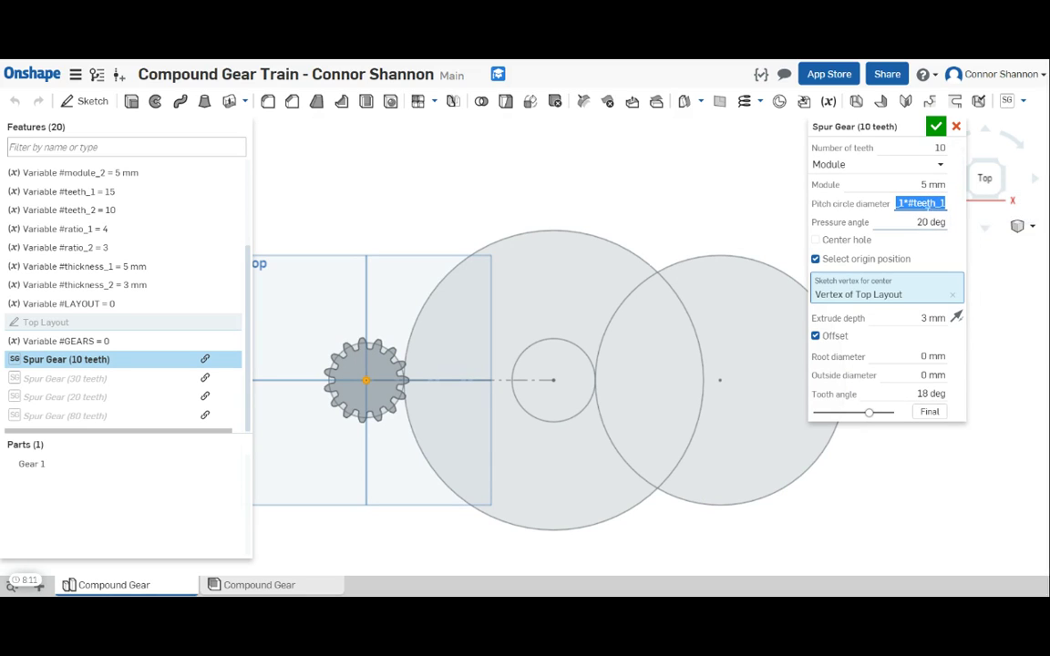
click(923, 204)
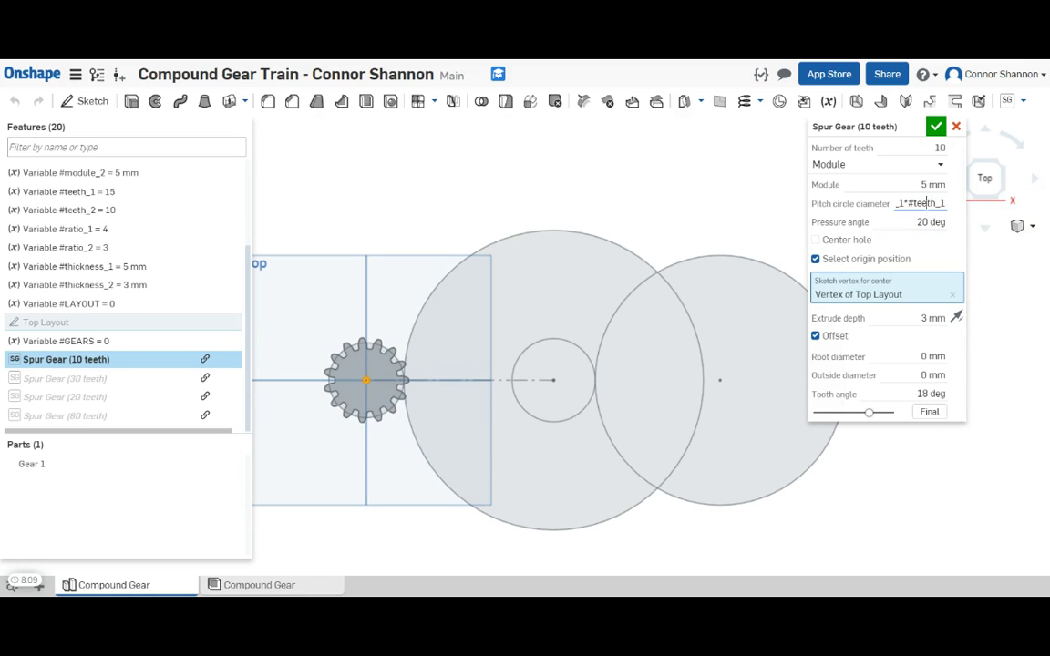
key(Tab)
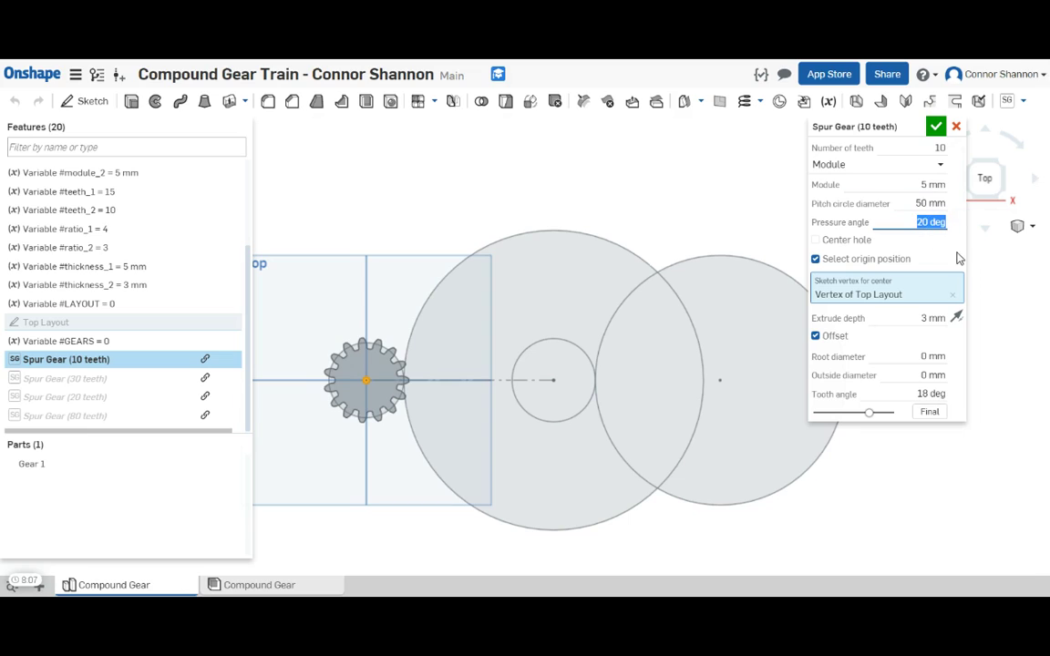
- Examine the first spur gear's extrude depth and tooth angle expressions, and close the feature
click(923, 318)
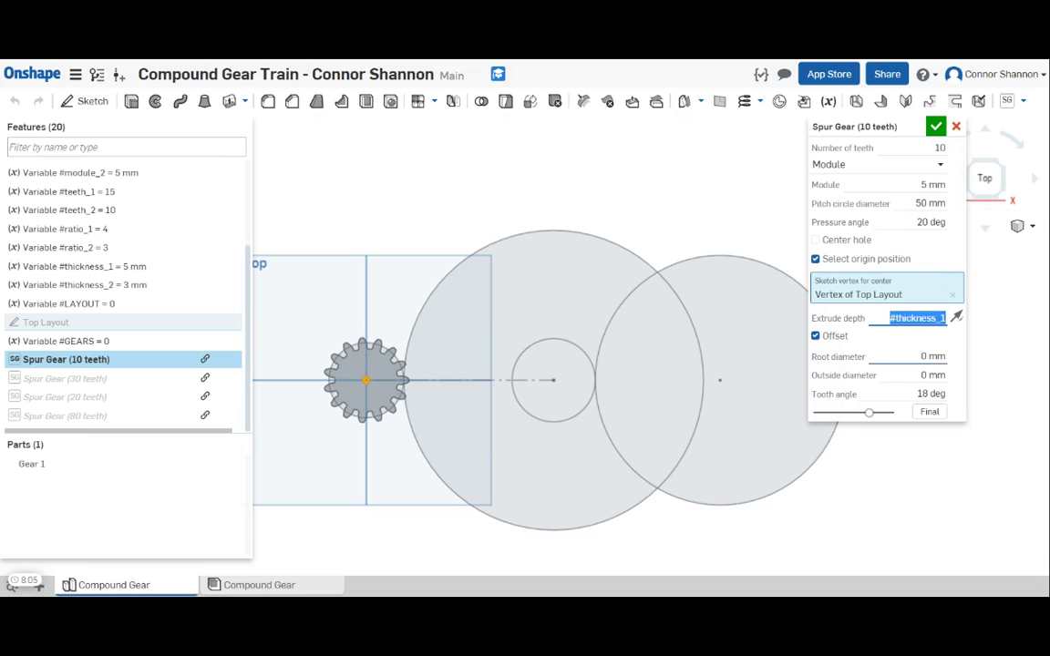
click(931, 394)
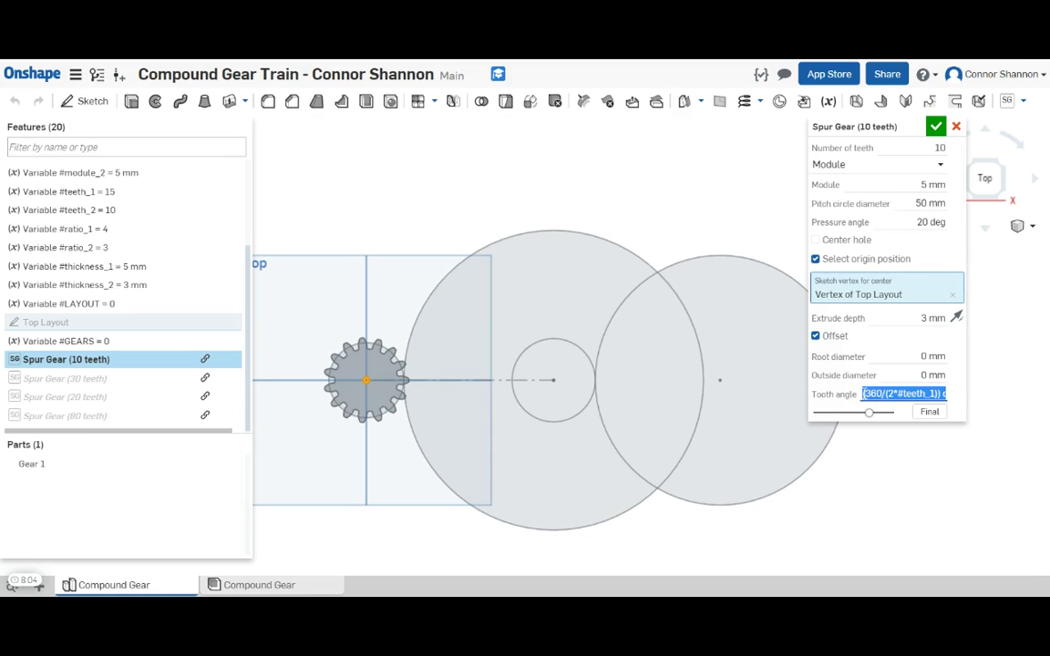
click(870, 394)
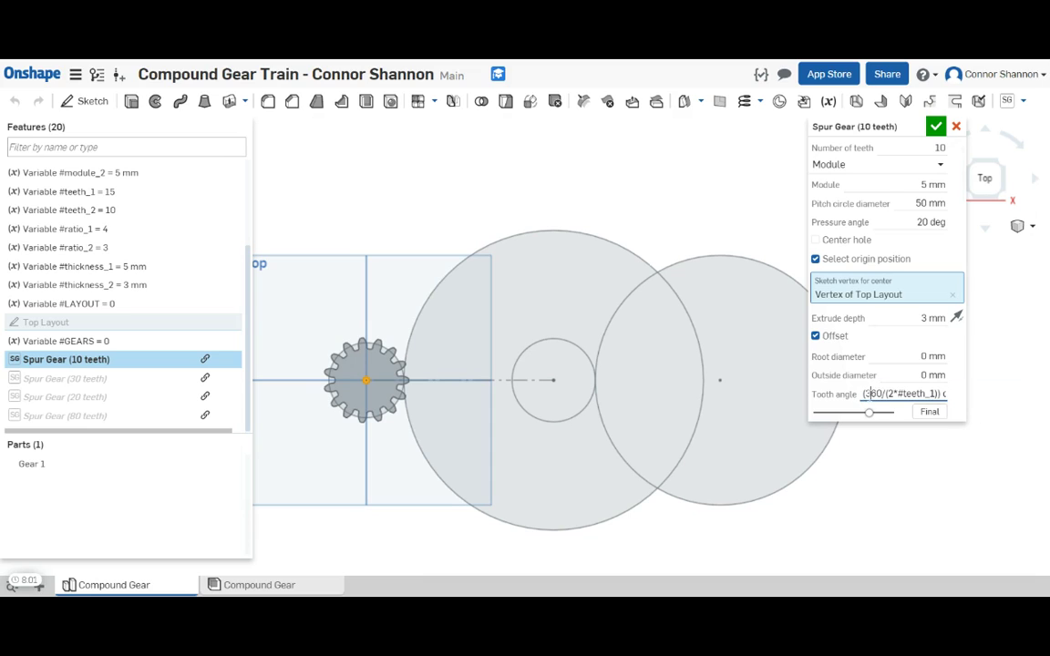
double_click(873, 394)
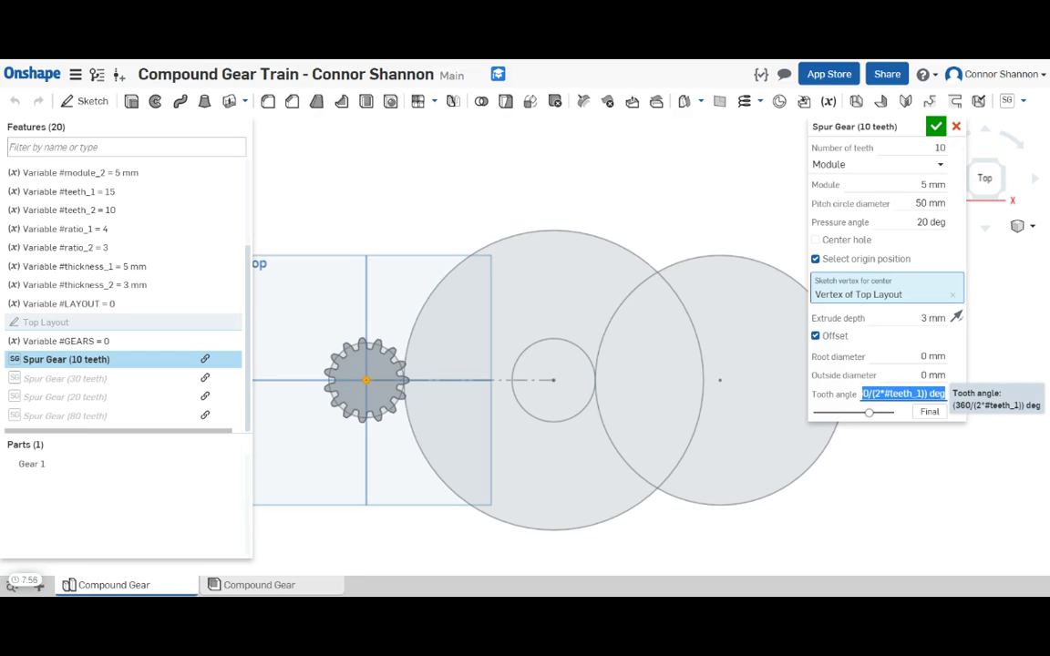
key(Home)
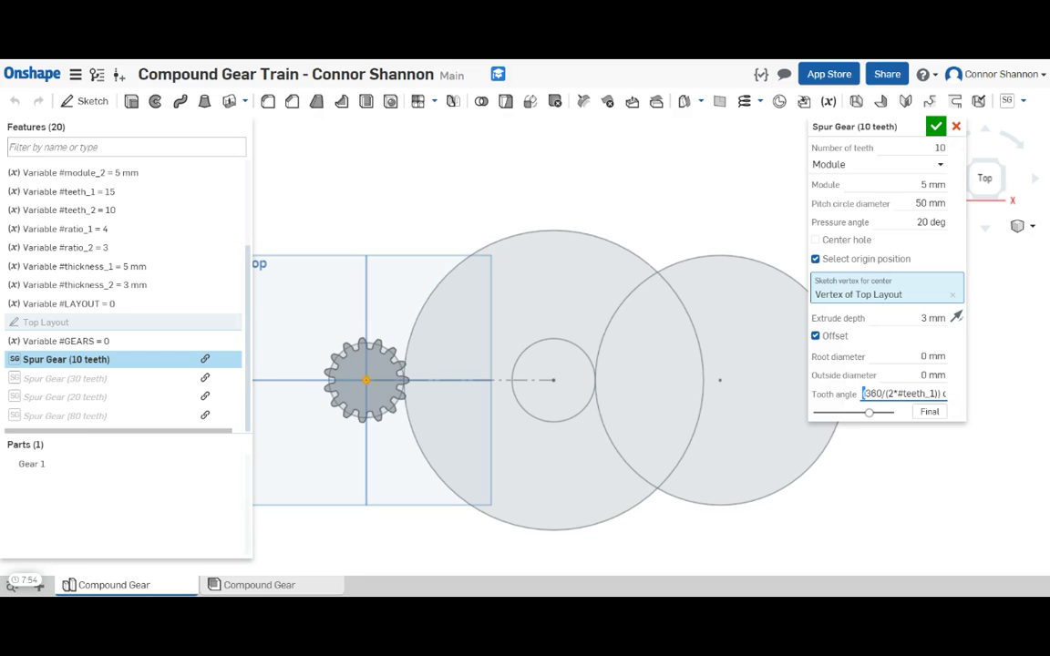
click(937, 127)
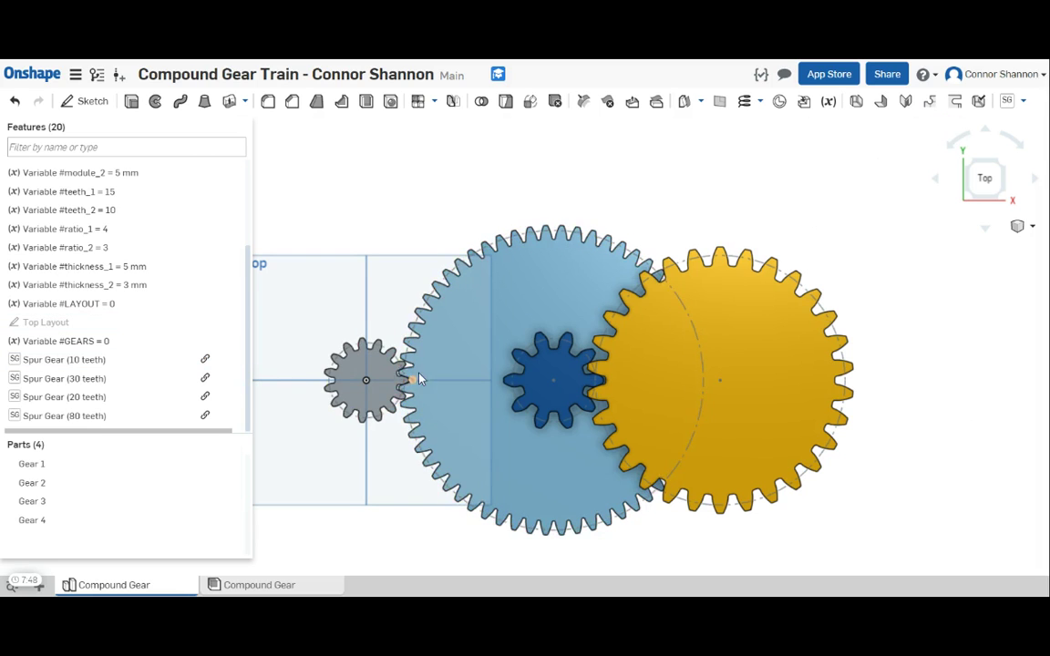
- Set the ratio_1 variable to 3
scroll(419, 378, up, 10)
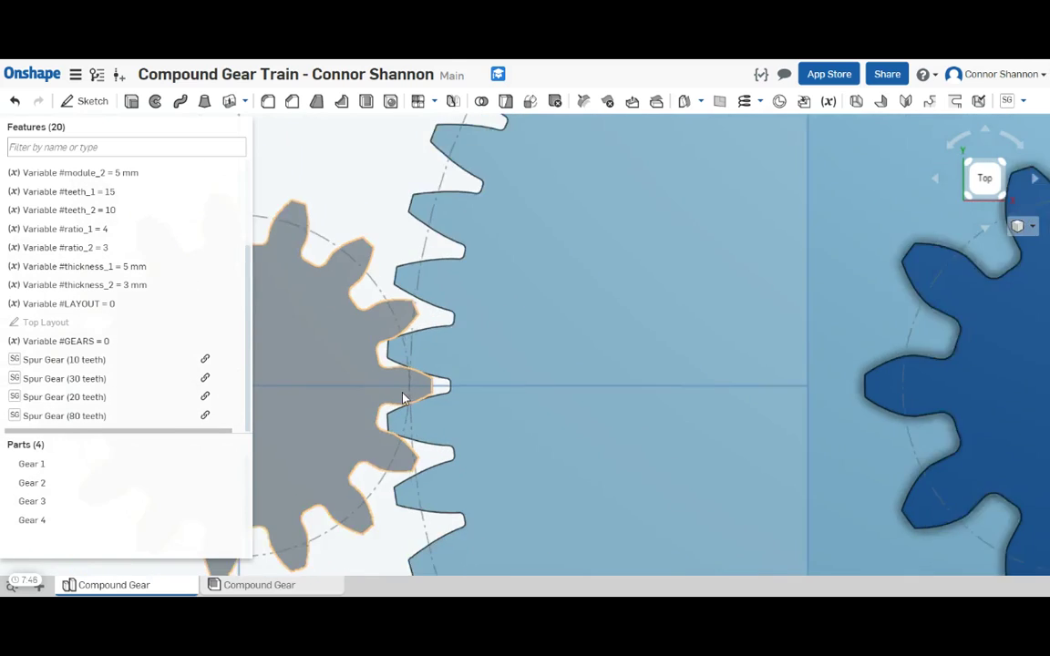
scroll(404, 399, down, 10)
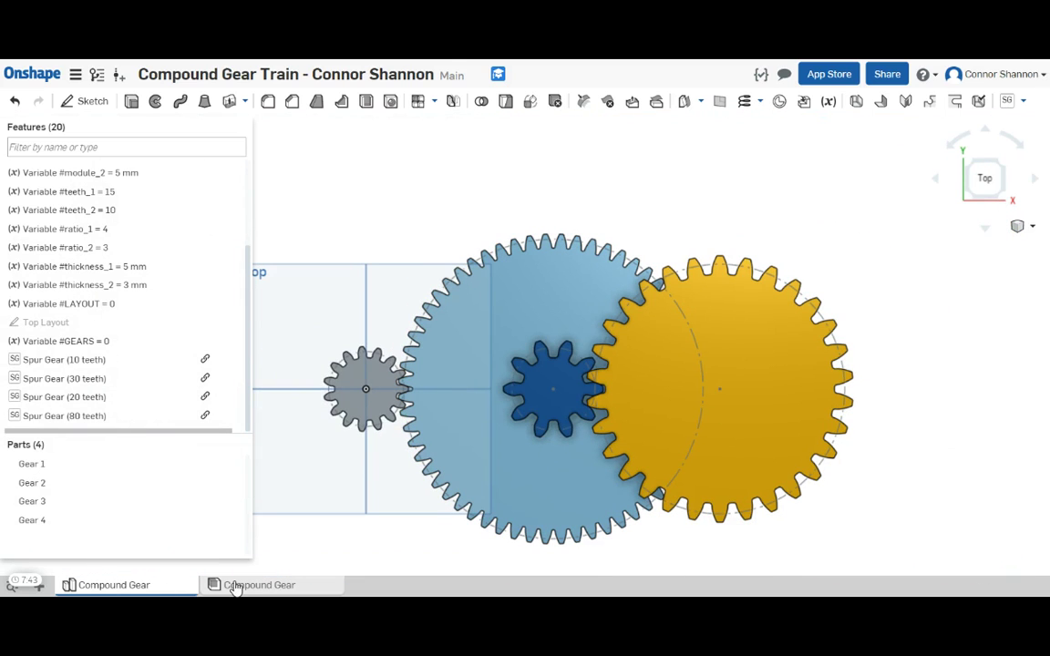
mouse_move(235, 588)
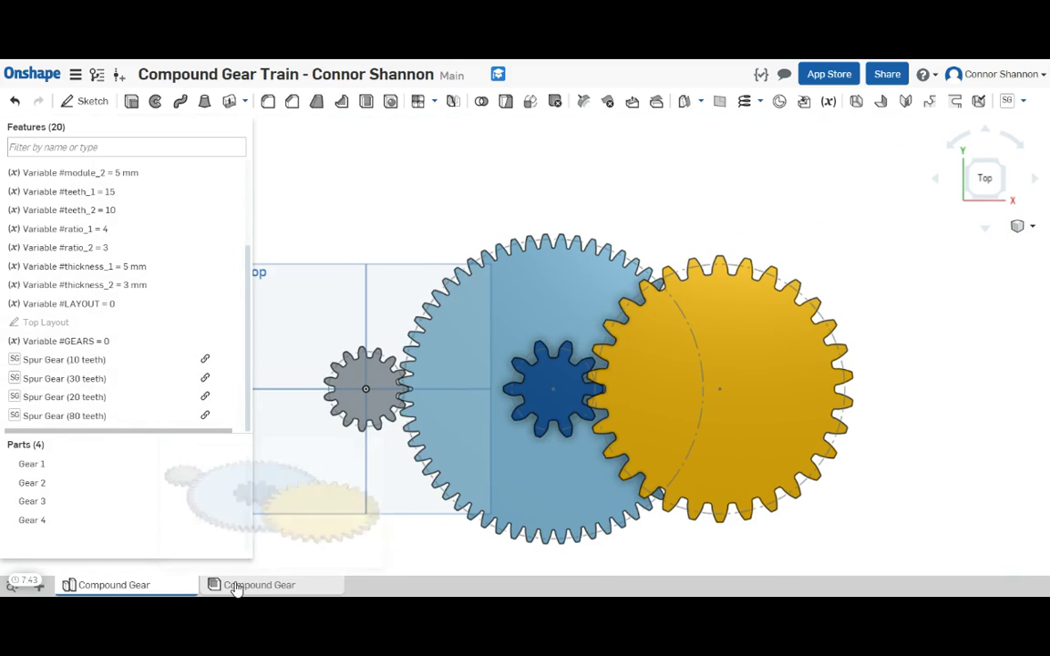
double_click(105, 229)
key(Tab)
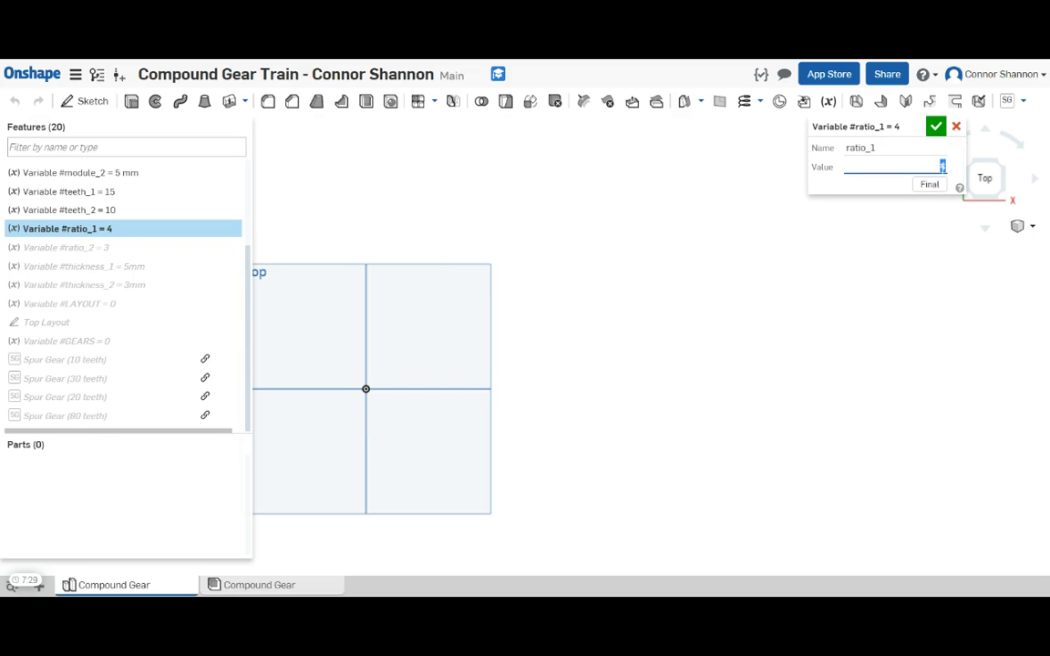
click(936, 127)
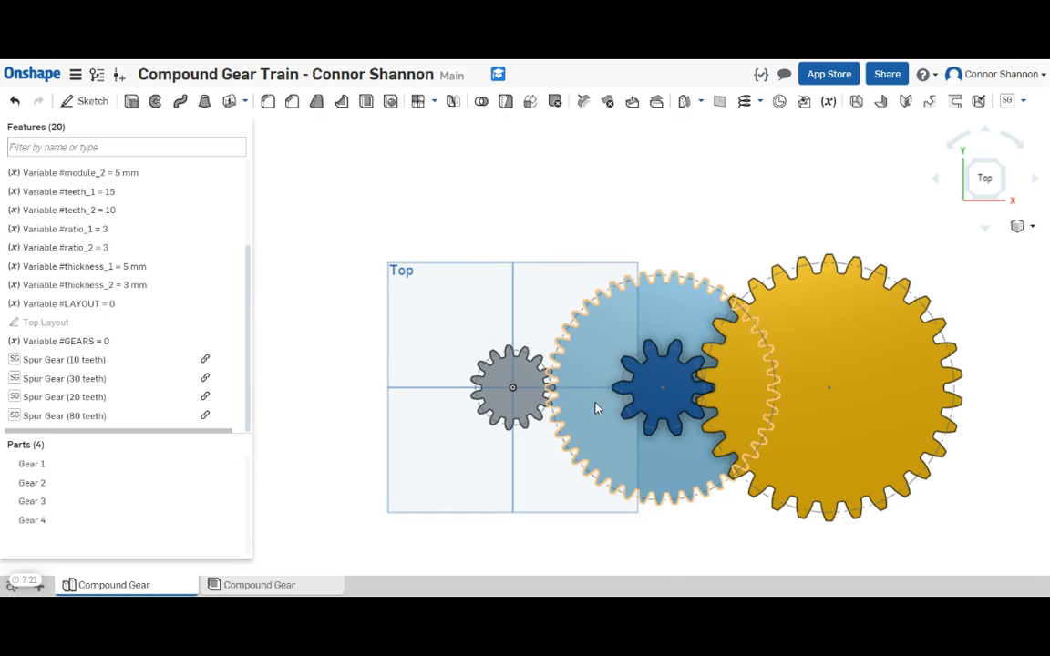
scroll(547, 389, up, 3)
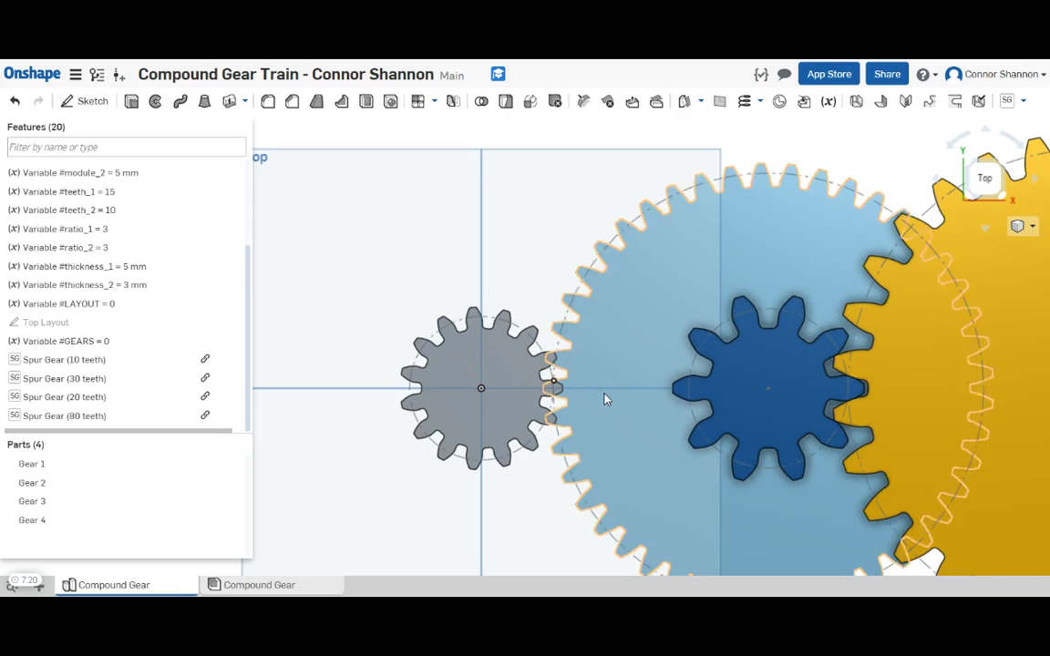
scroll(604, 398, down, 2)
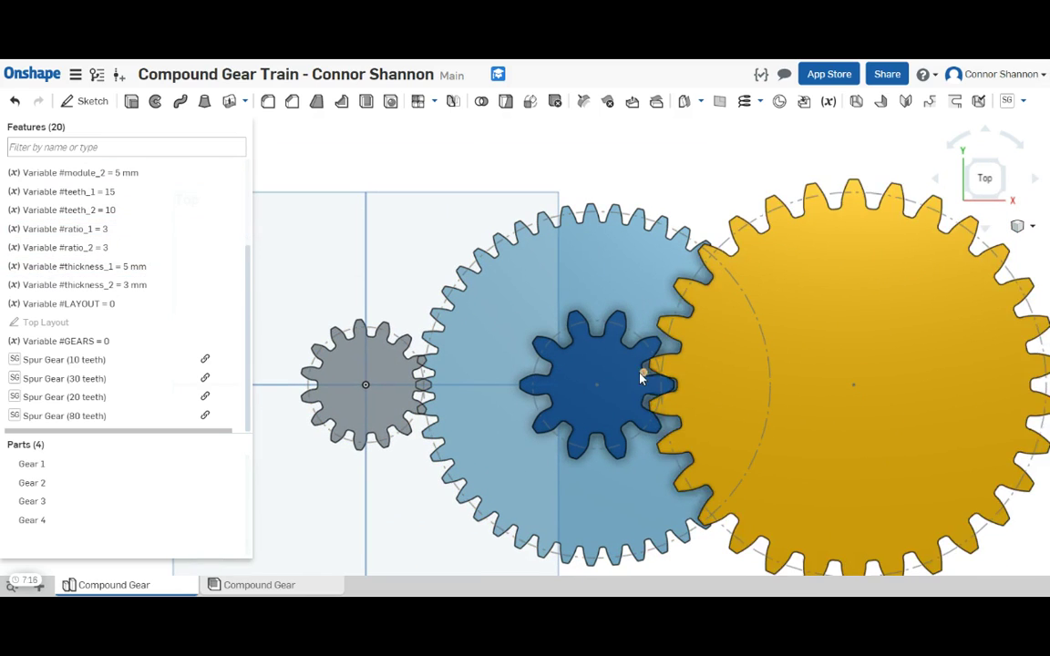
scroll(511, 356, down, 1)
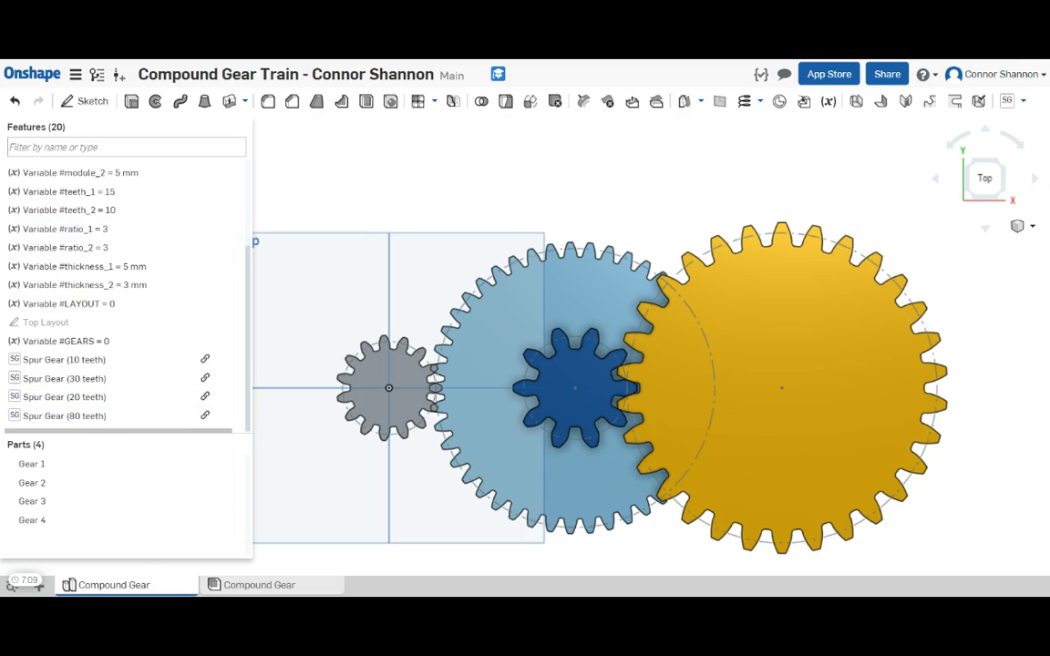
mouse_move(108, 588)
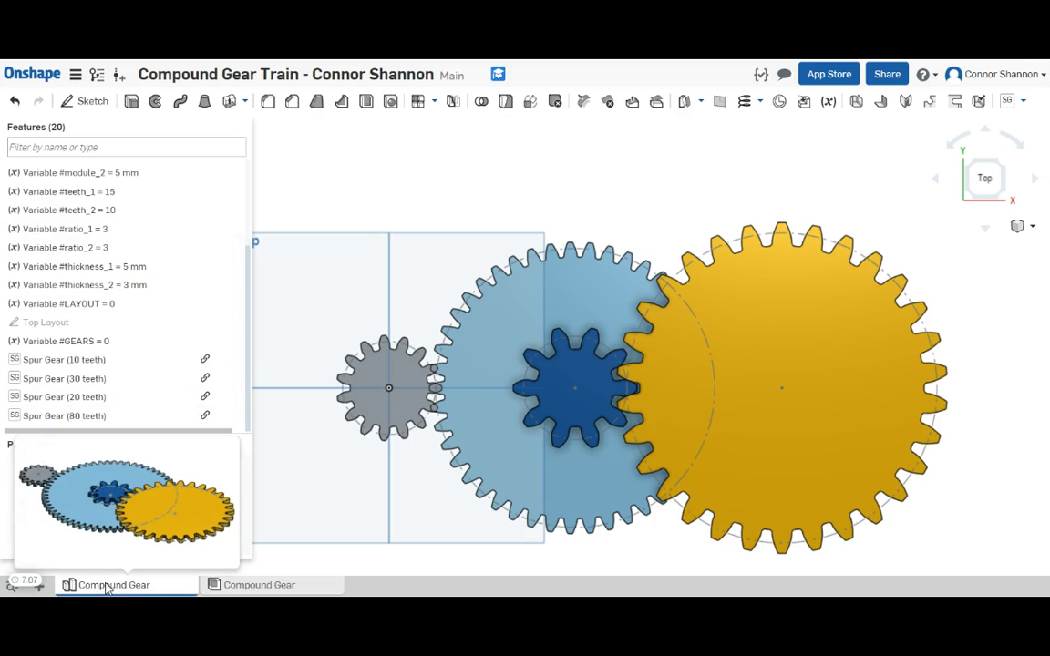